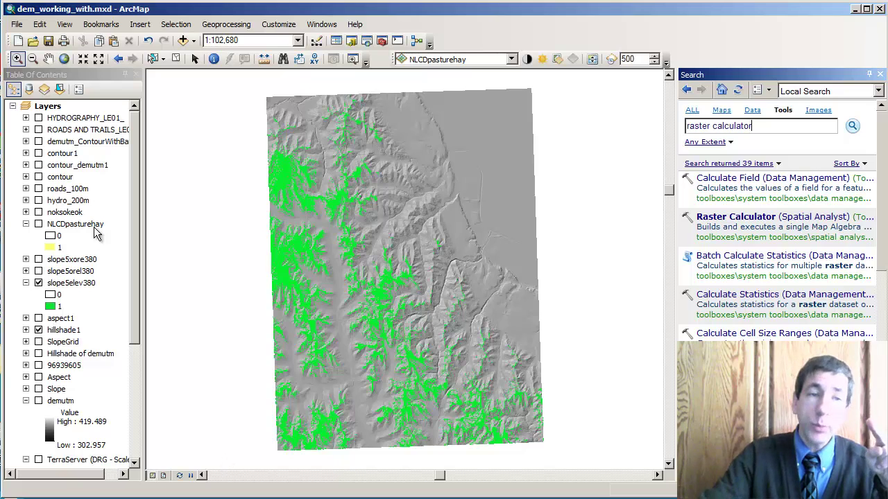
Show the NLCDpasturehay layer over the hillshade without slope5elev380, and examine its pasture patches at a closer scale.
click(38, 224)
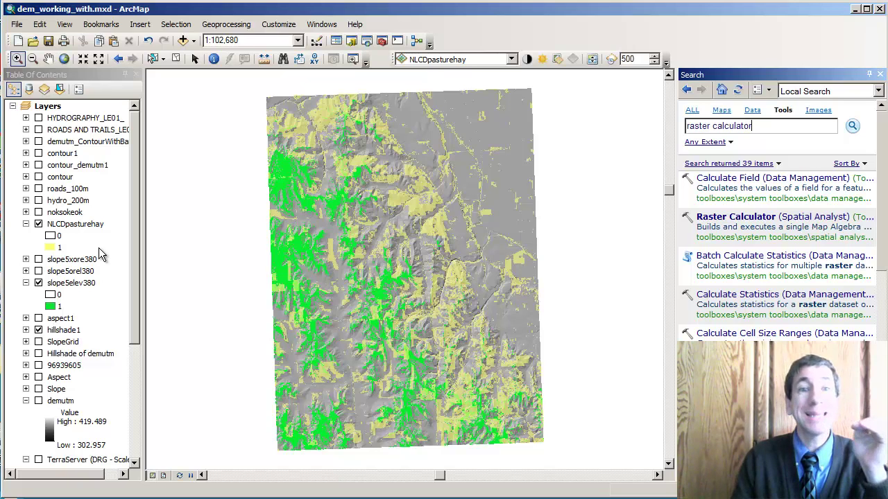
click(39, 283)
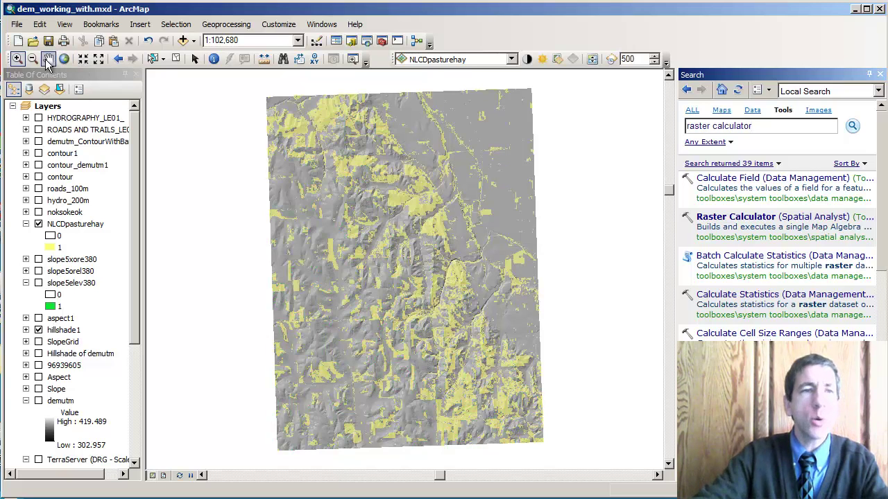
drag(361, 185, 450, 264)
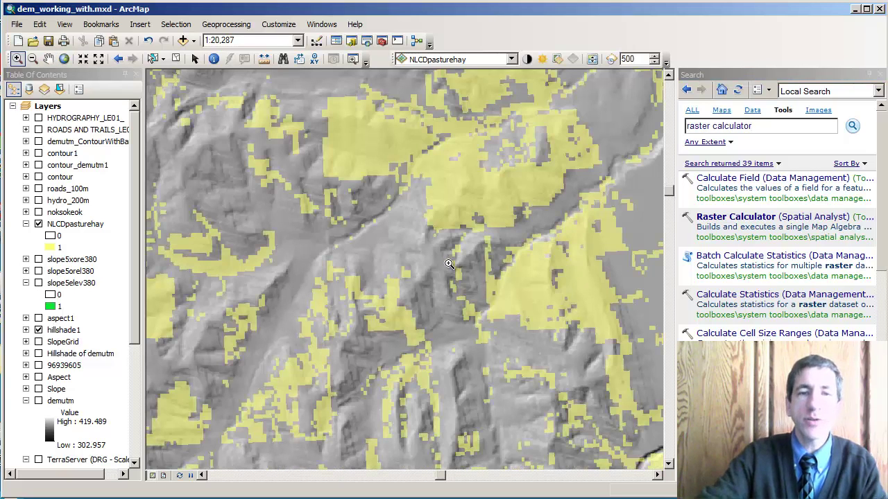
Show slope5elev380 and hide hillshade1, framing closely an area where the green cells overlap the pasture/hay cells.
click(39, 284)
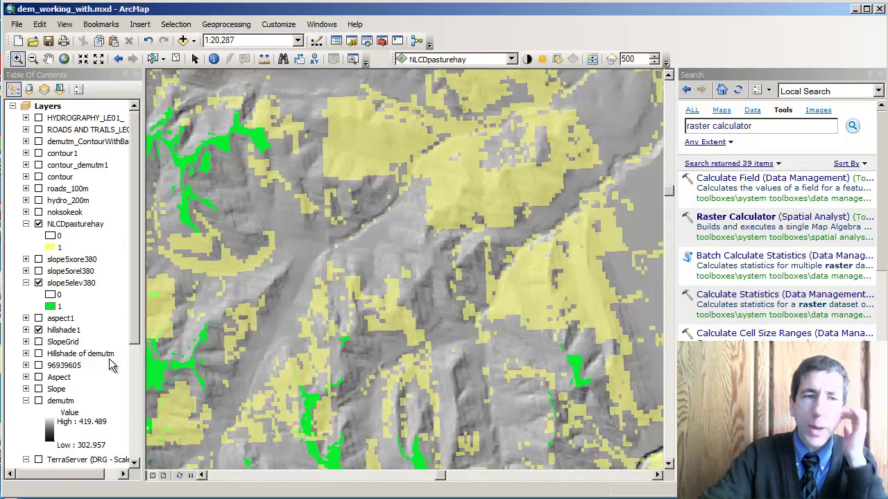
click(39, 330)
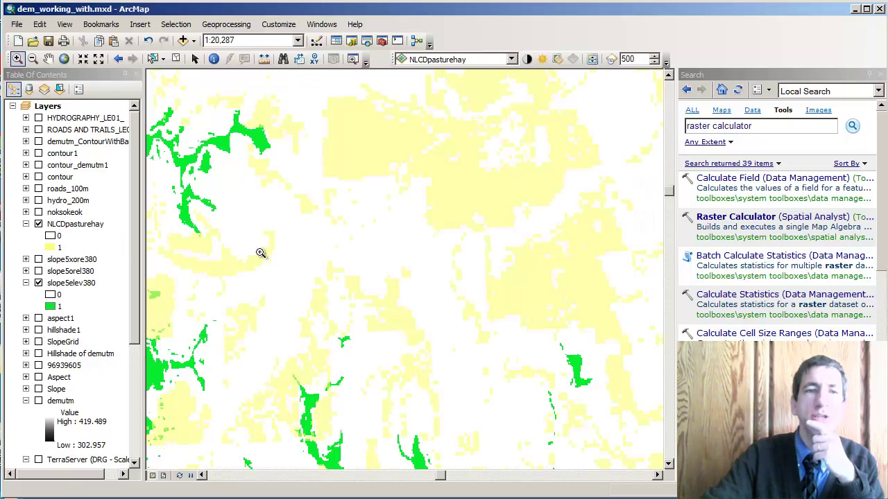
drag(249, 163, 509, 462)
drag(308, 399, 236, 340)
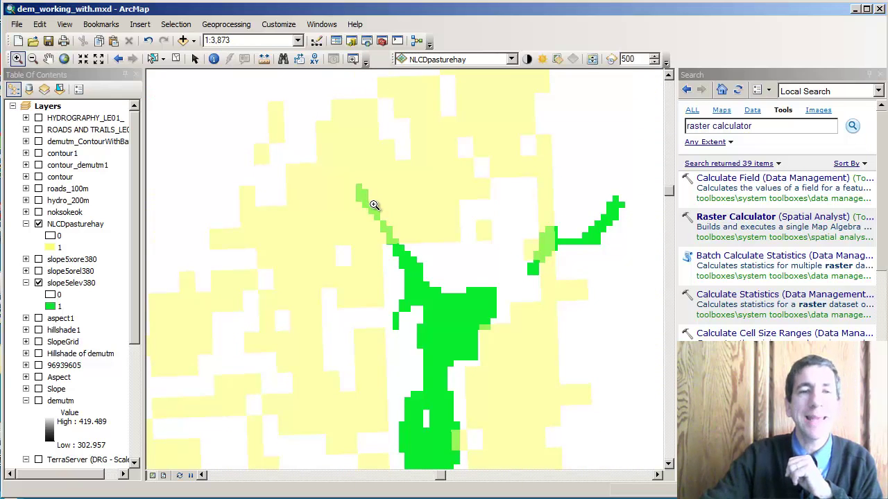
Set the display transparency of the NLCDpasturehay layer to 0 % in its layer properties.
right_click(79, 228)
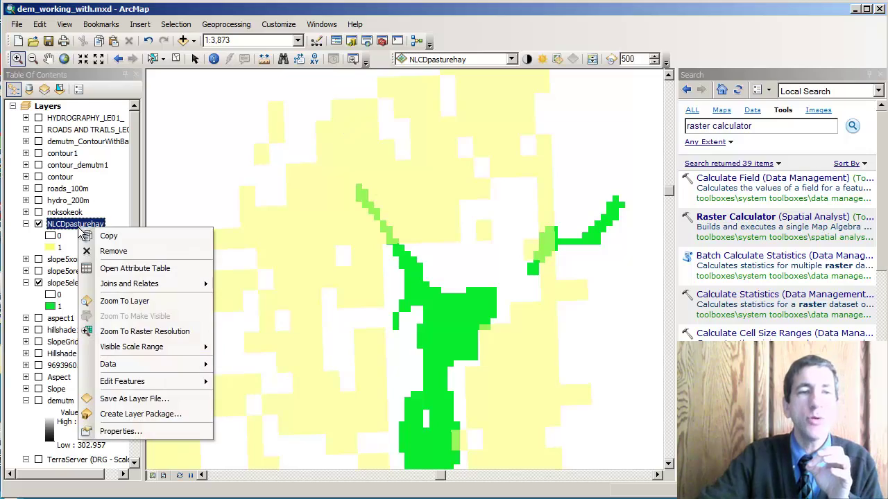
click(195, 432)
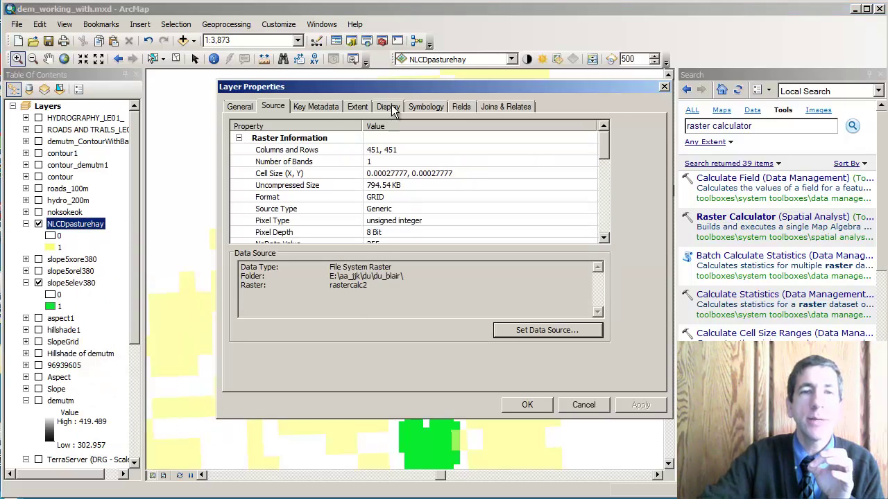
click(392, 104)
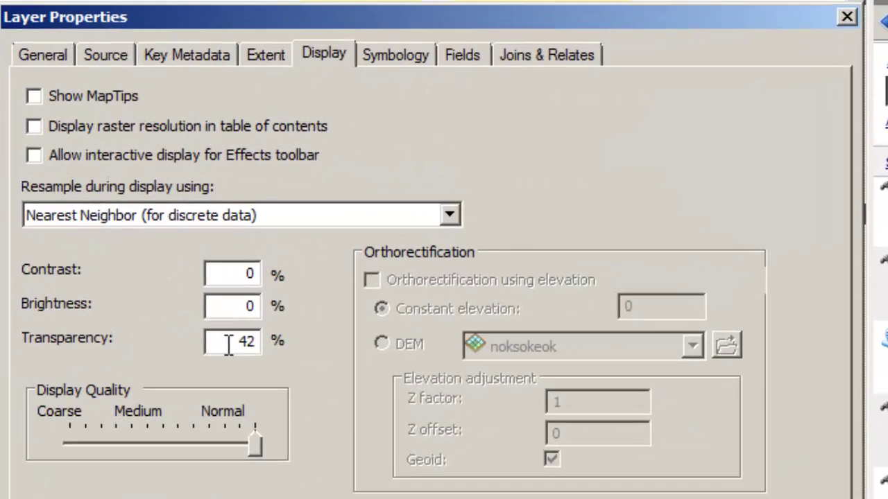
drag(338, 257, 381, 259)
text(0)
key(Return)
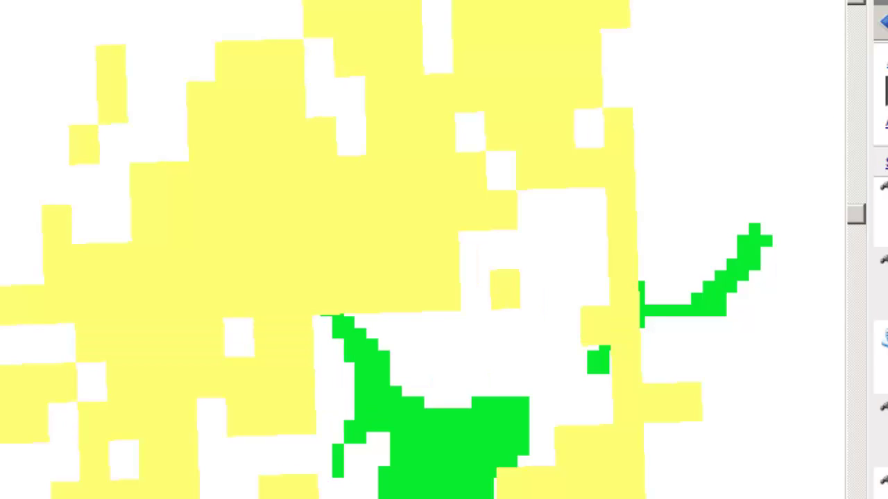
Set the NLCDpasturehay layer's transparency to 42 % in its properties and apply it.
right_click(0, 275)
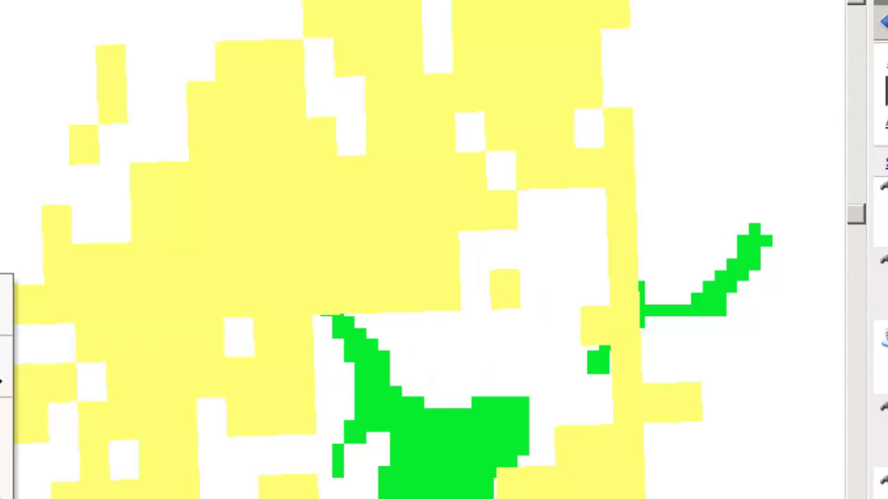
click(2, 382)
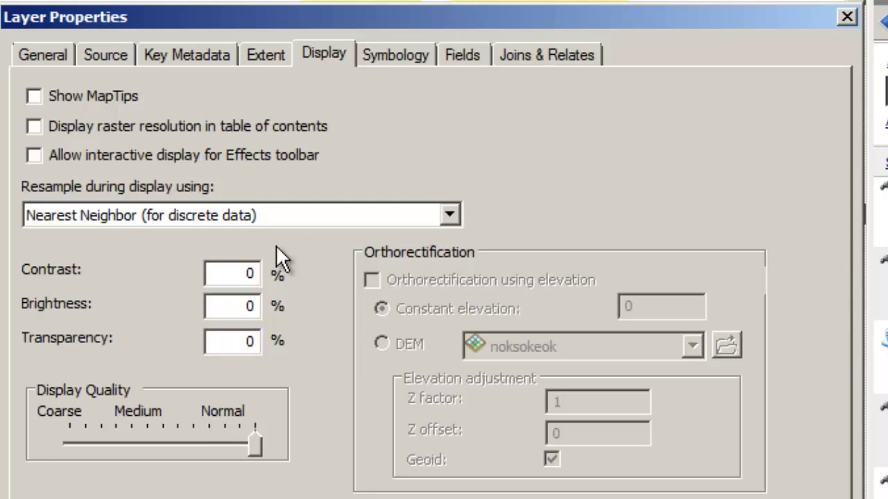
double_click(234, 340)
text(42)
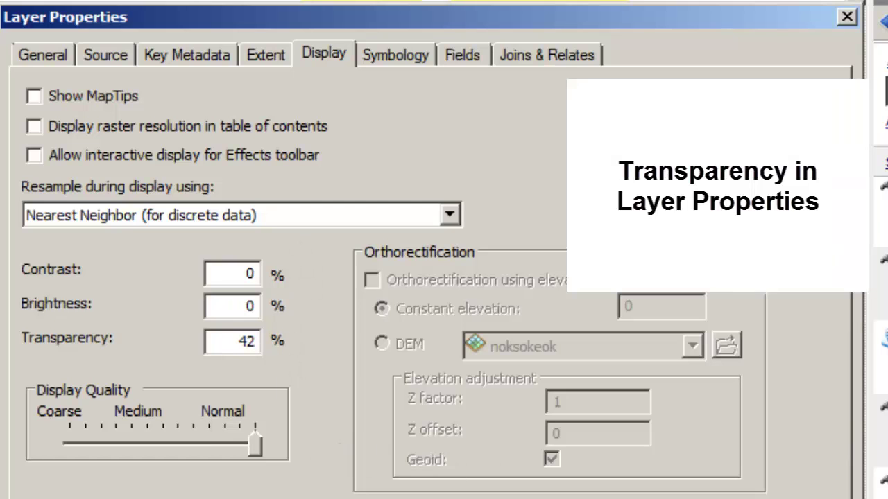
key(Return)
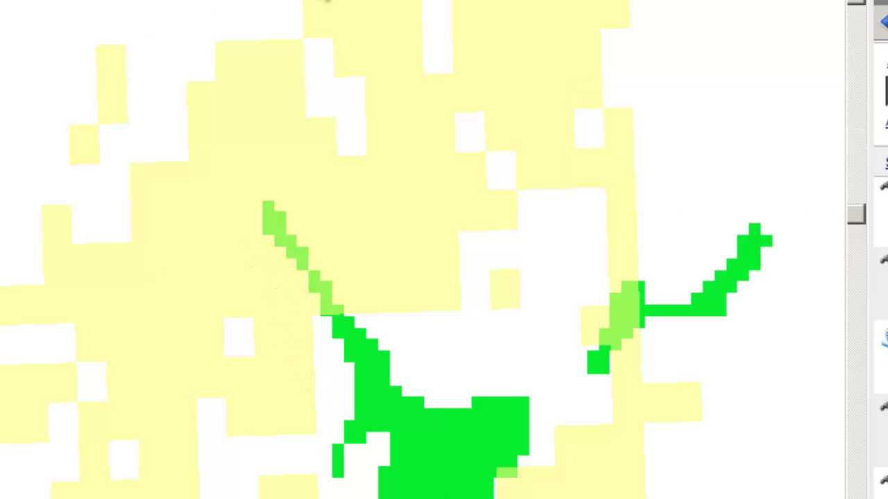
Return the NLCDpasturehay layer to fully opaque by setting its transparency property to 0 %.
right_click(0, 277)
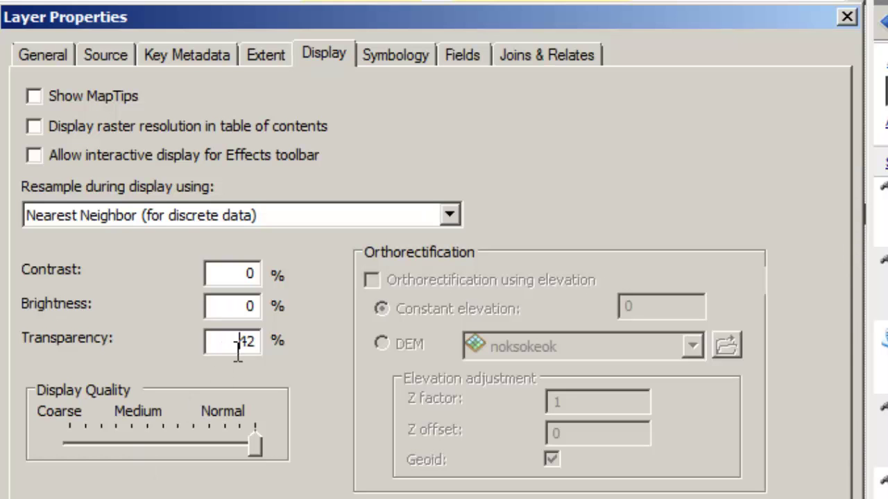
drag(238, 341, 292, 342)
text(0)
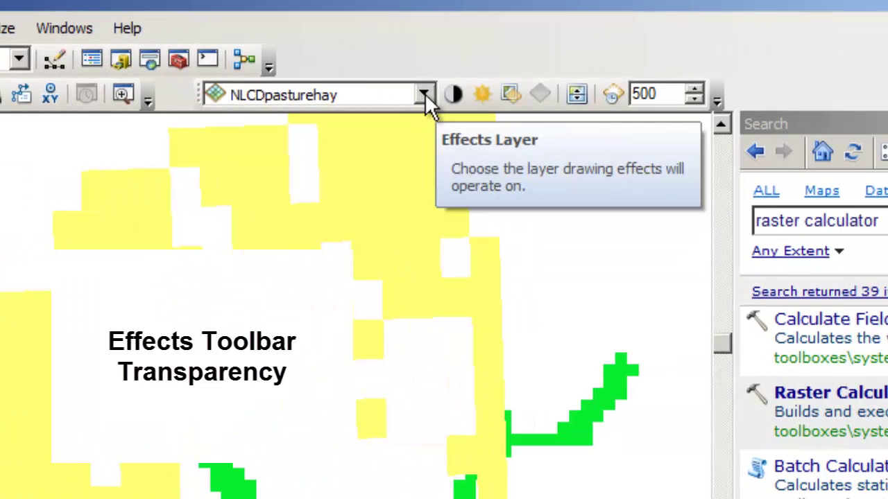
Adjust NLCDpasturehay's transparency interactively with the layer effects, trying 65 % before settling on a lower level.
click(510, 94)
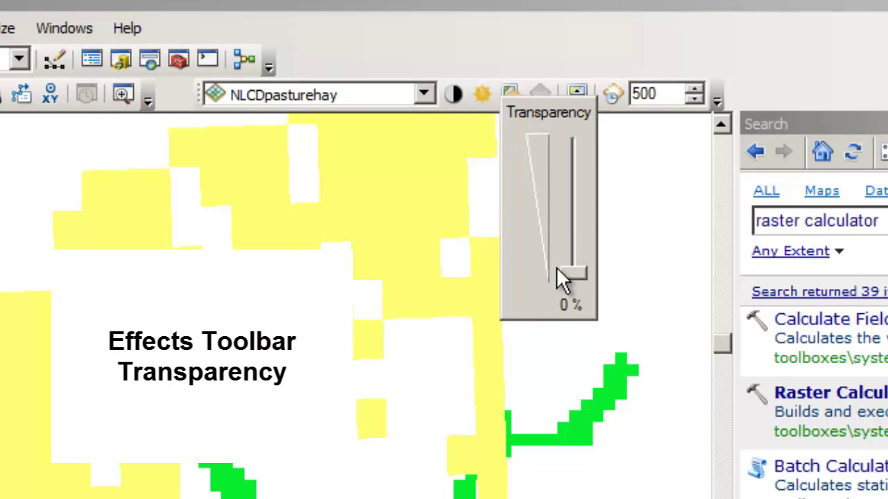
drag(557, 267, 588, 187)
click(512, 97)
click(512, 96)
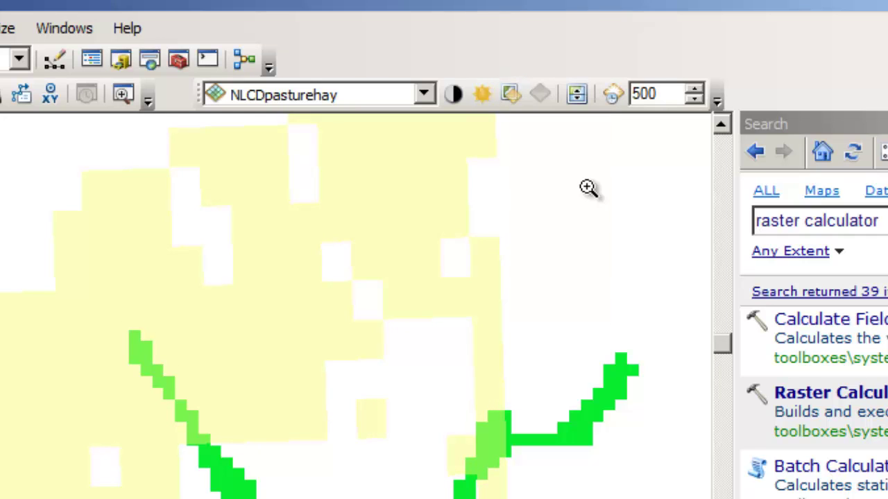
click(510, 94)
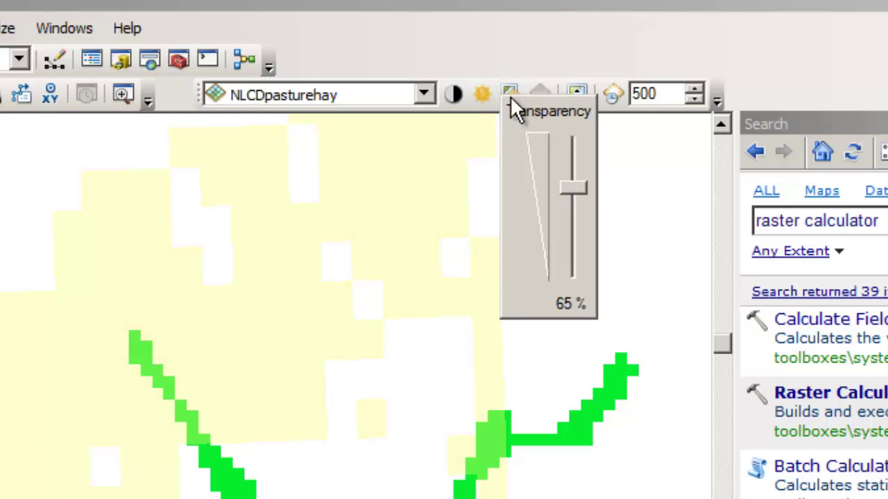
drag(575, 190, 576, 249)
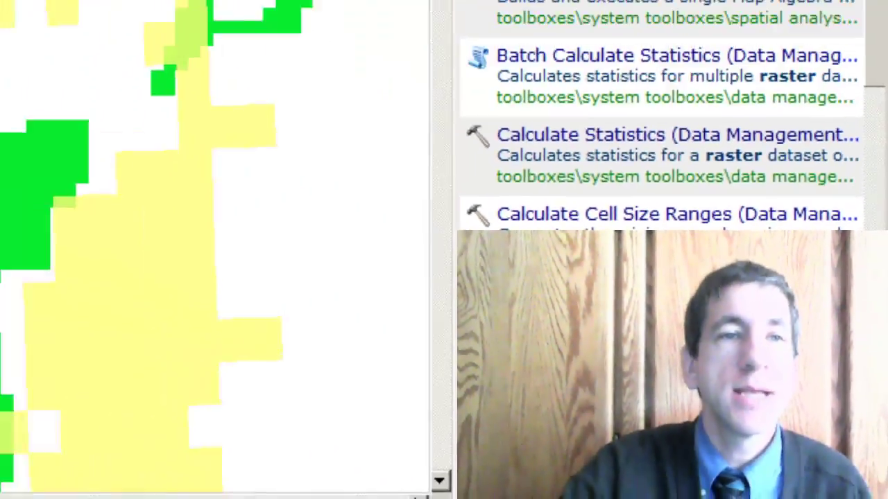
Open the geoprocessing results of the current session and reopen the Raster Calculator run that output noksokeok.
click(226, 32)
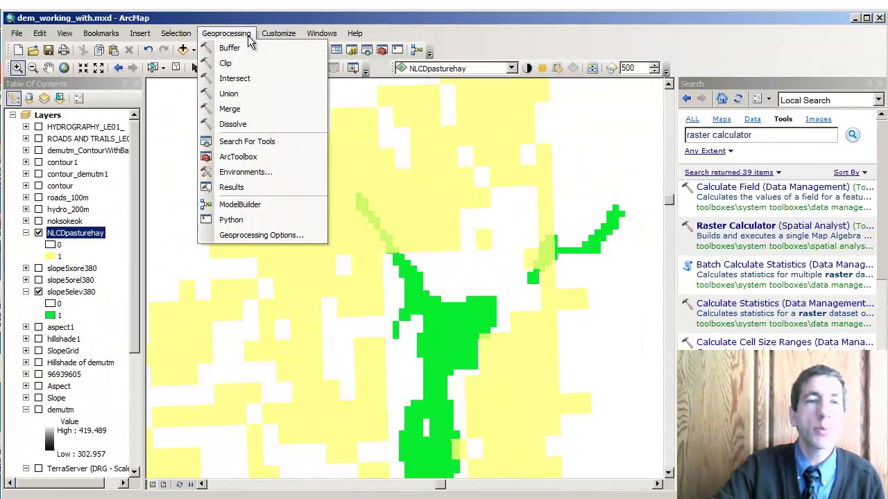
click(248, 187)
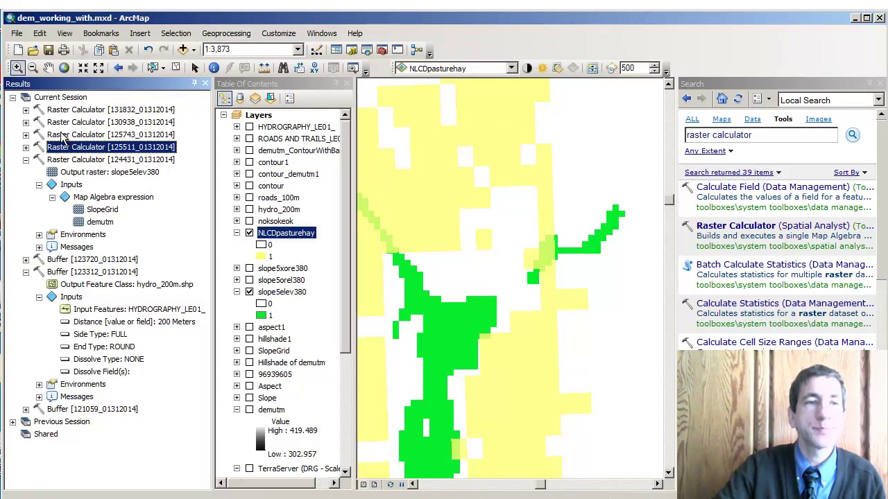
click(25, 109)
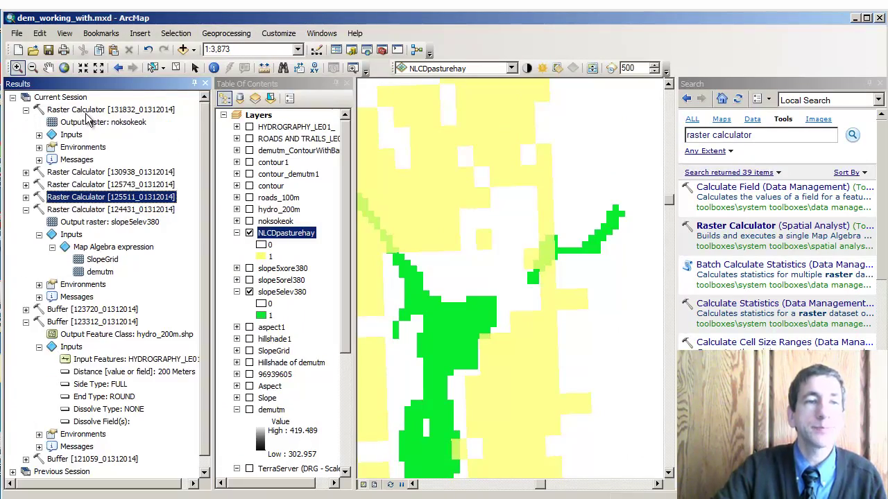
double_click(86, 111)
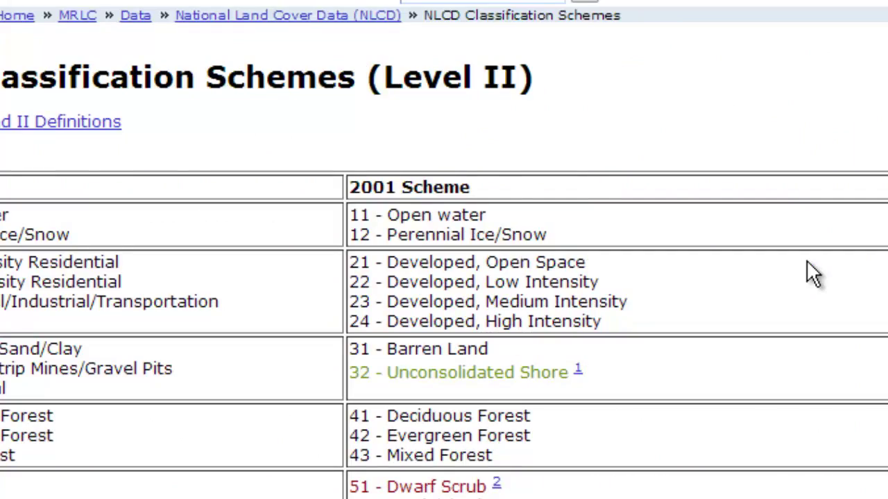
Look up the Pasture/Hay class code in the 2001 scheme on the NLCD Classification Schemes web page.
scroll(812, 272, down, 3)
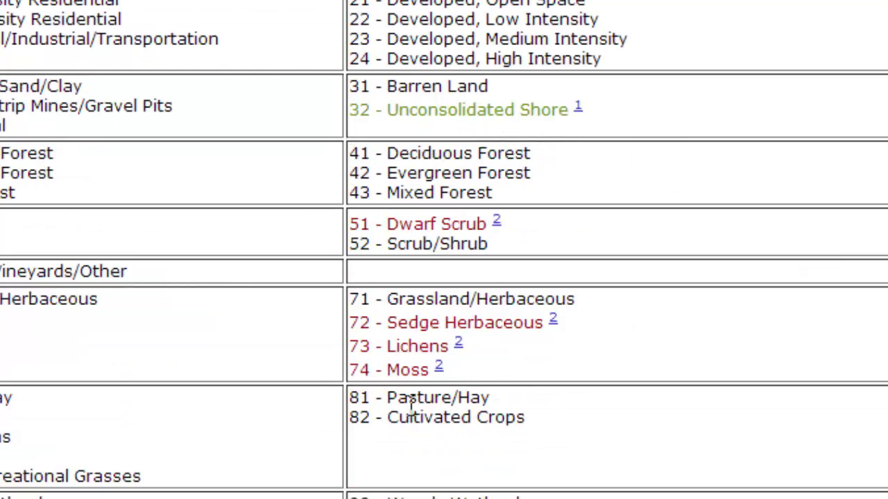